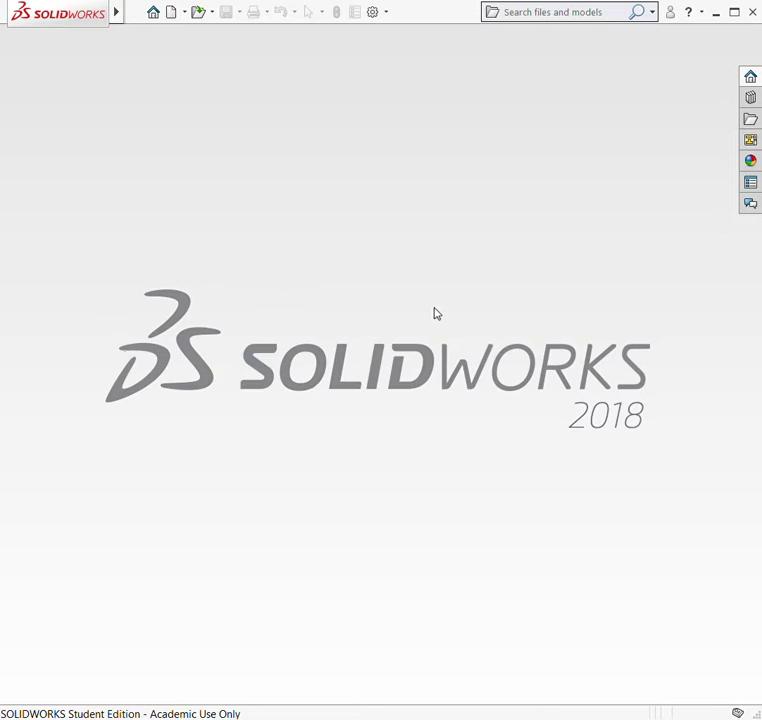
Create a new blank part document, Part1, with Ctrl+N.
{"action": "key", "text": "ctrl+n"}
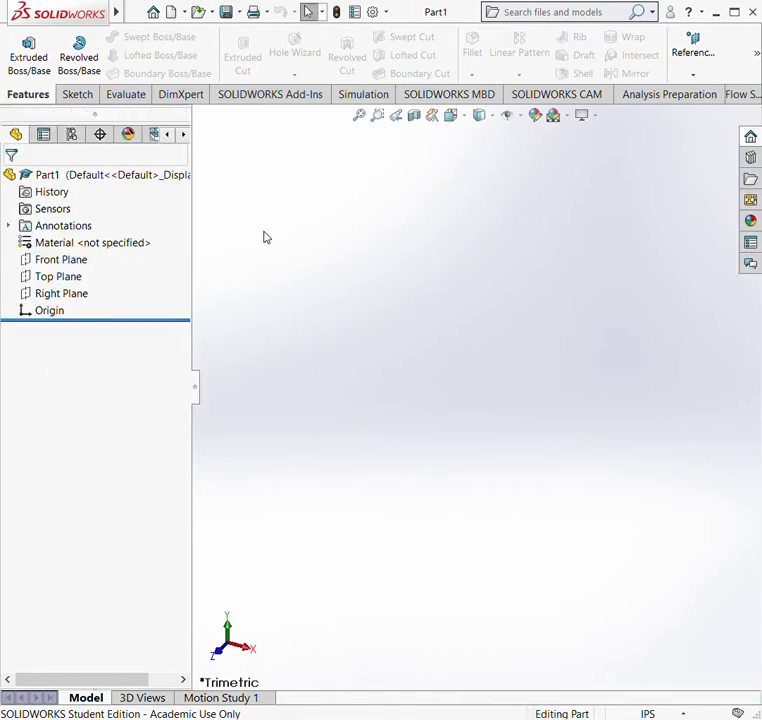
Start Sketch1 on the Front Plane from the Sketch tab.
{"action": "left_click", "coordinate": [80, 97]}
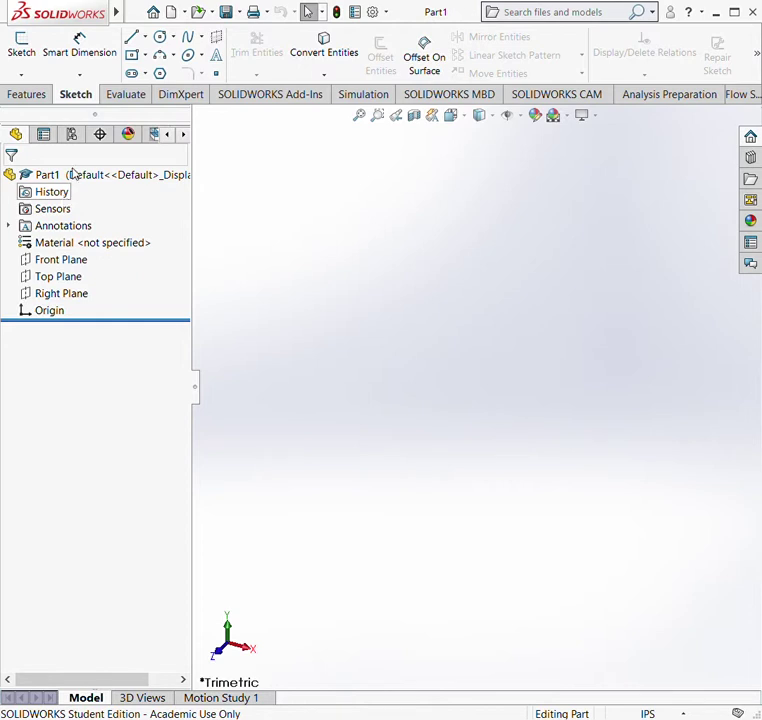
{"action": "left_click", "coordinate": [22, 46]}
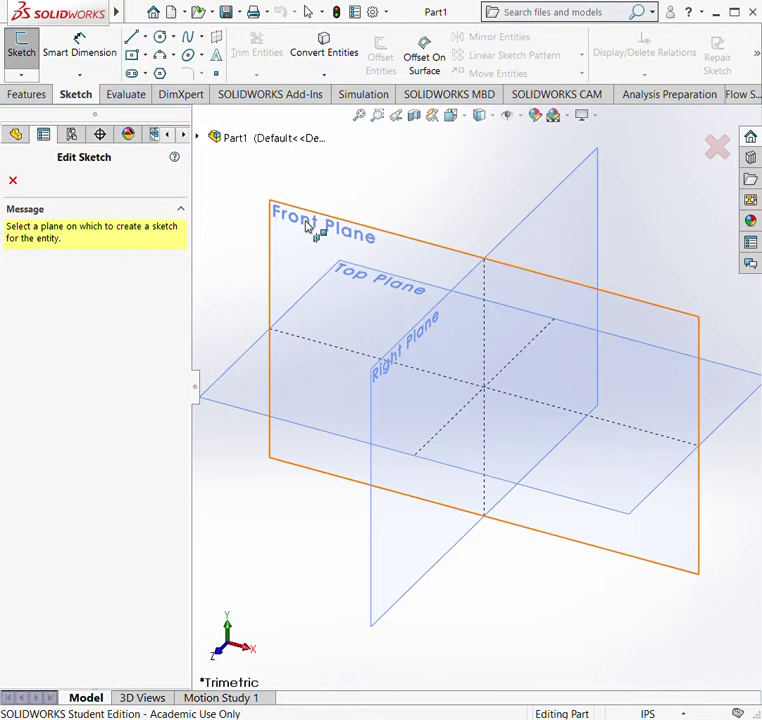
{"action": "left_click", "coordinate": [307, 226]}
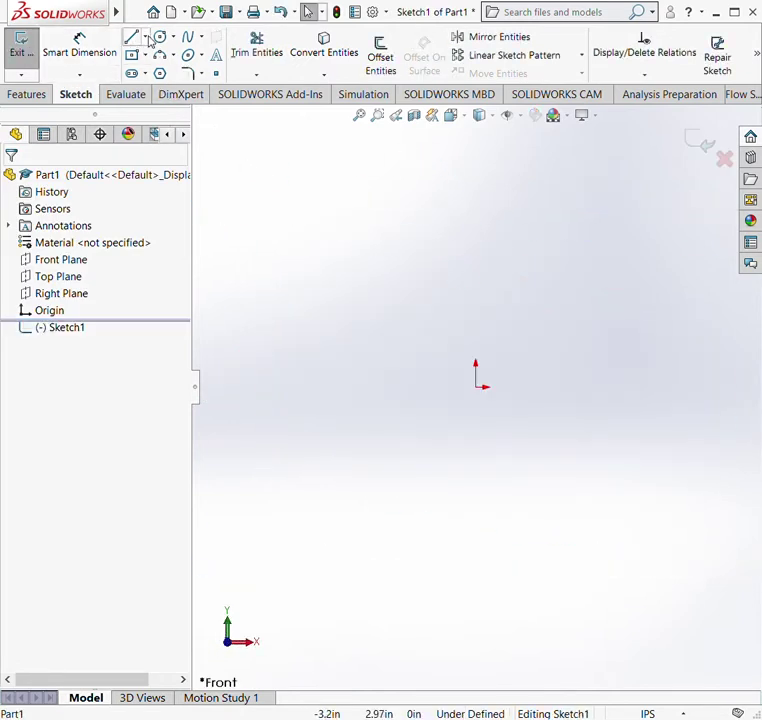
Draw a vertical centerline straight up from the origin.
{"action": "left_click", "coordinate": [160, 77]}
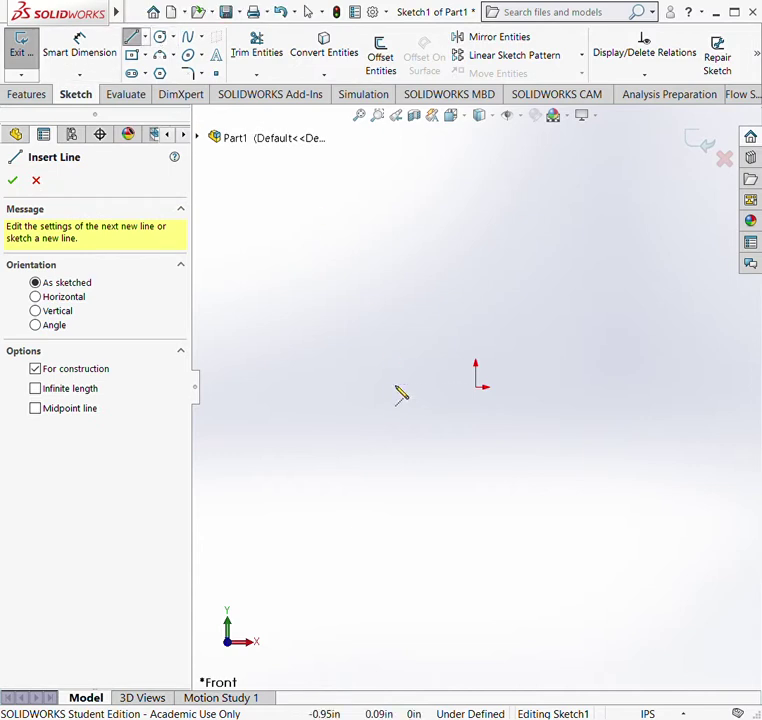
{"action": "left_click", "coordinate": [492, 403]}
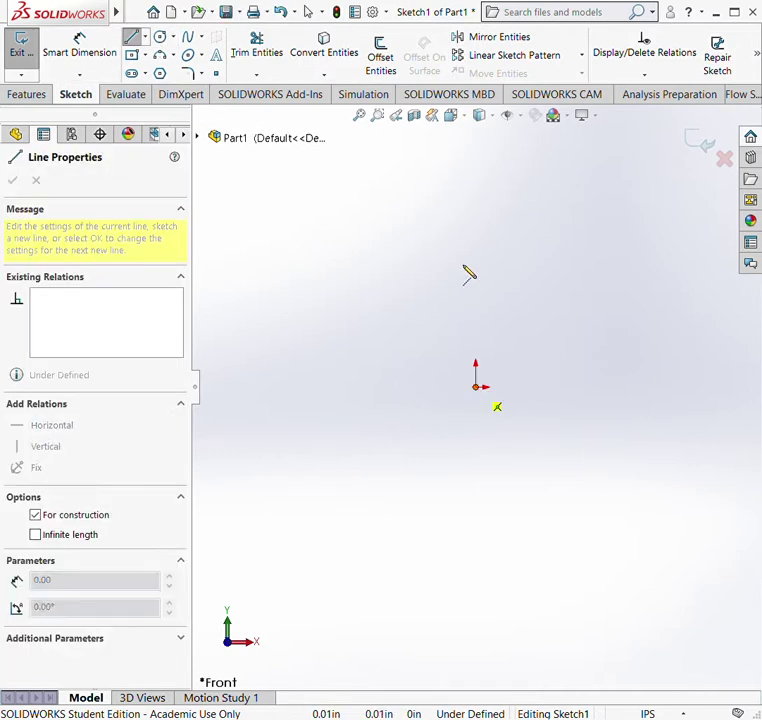
{"action": "left_click", "coordinate": [477, 217]}
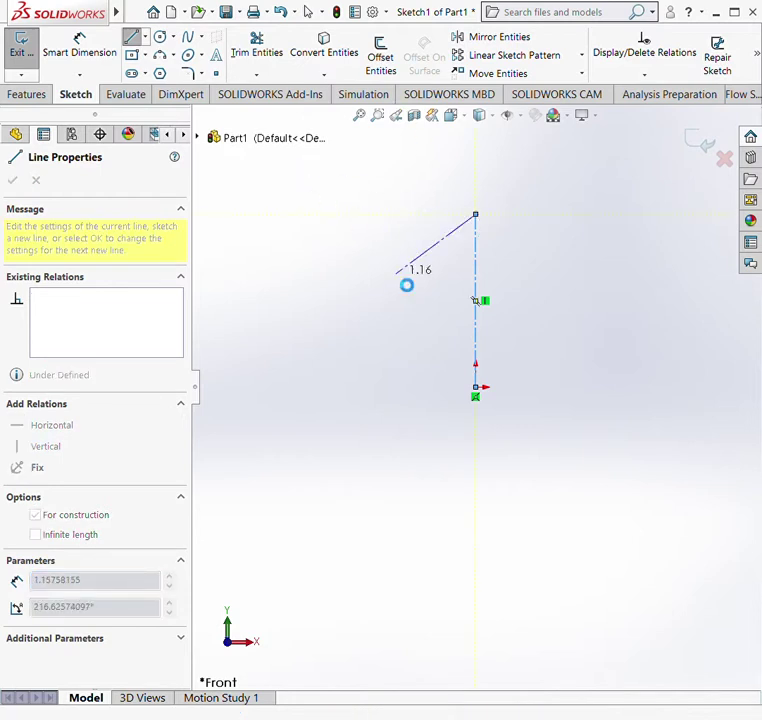
{"action": "key", "text": "Escape"}
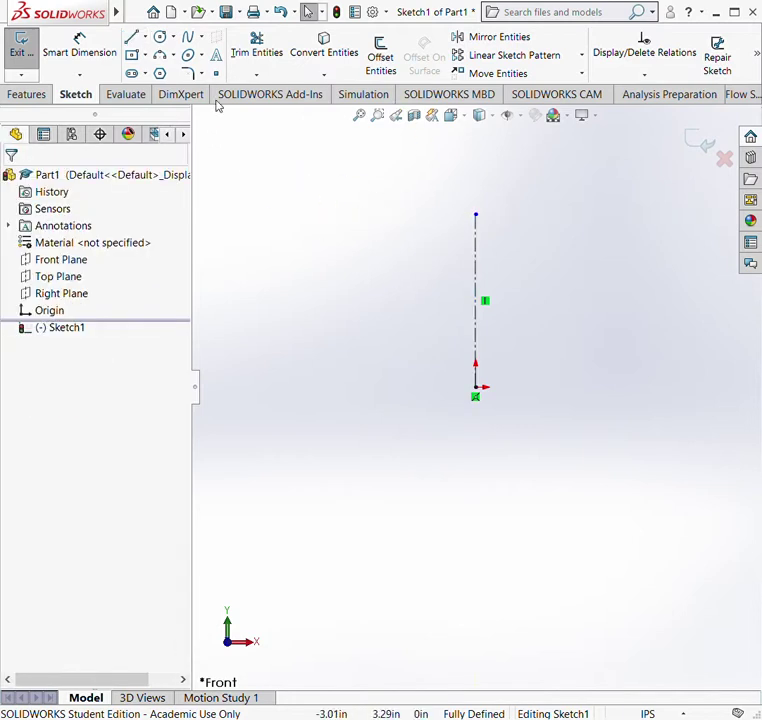
Draw a horizontal line left of the origin, a short vertical step, and a slanted line to the centerline top.
{"action": "left_click", "coordinate": [131, 37]}
{"action": "left_click", "coordinate": [480, 398]}
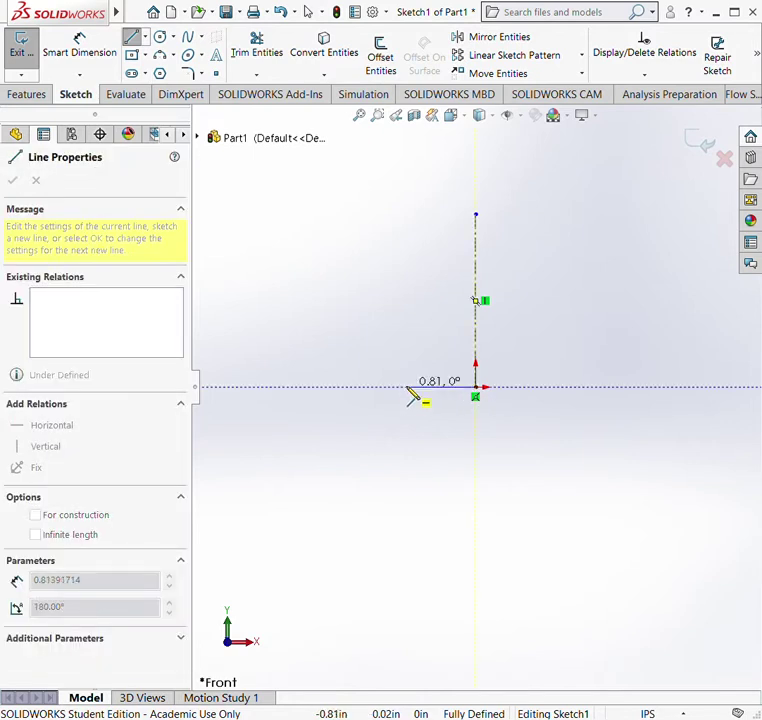
{"action": "left_click", "coordinate": [419, 387]}
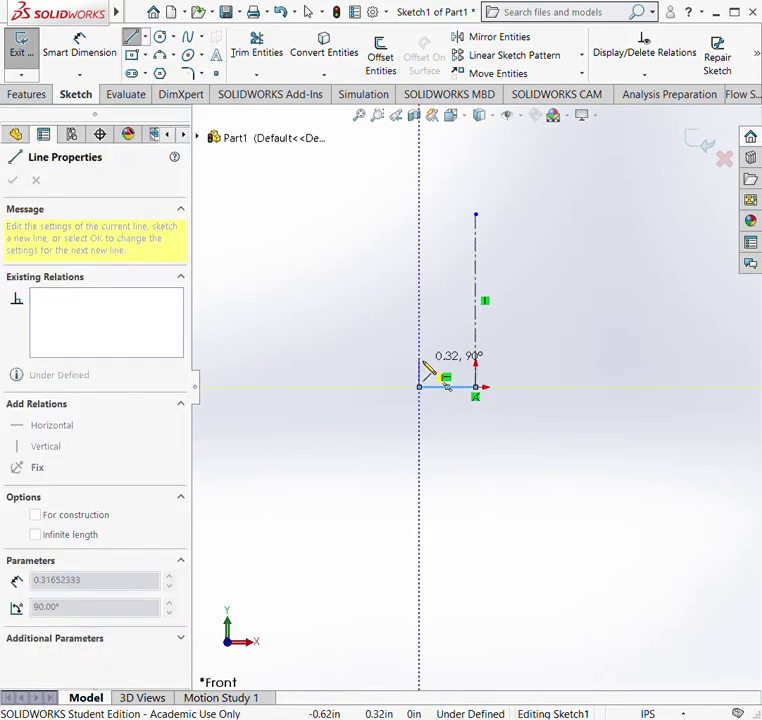
{"action": "left_click", "coordinate": [390, 361]}
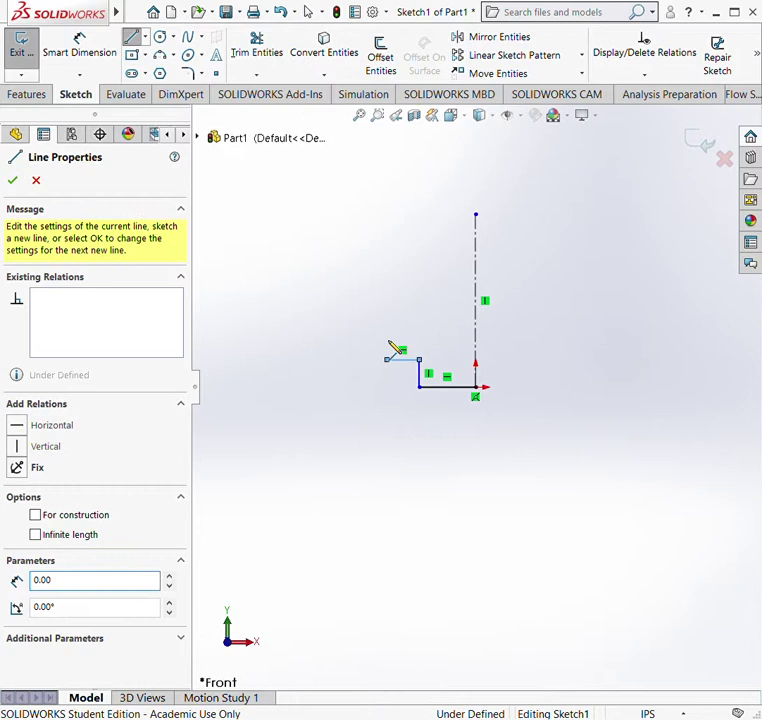
{"action": "left_click", "coordinate": [477, 216]}
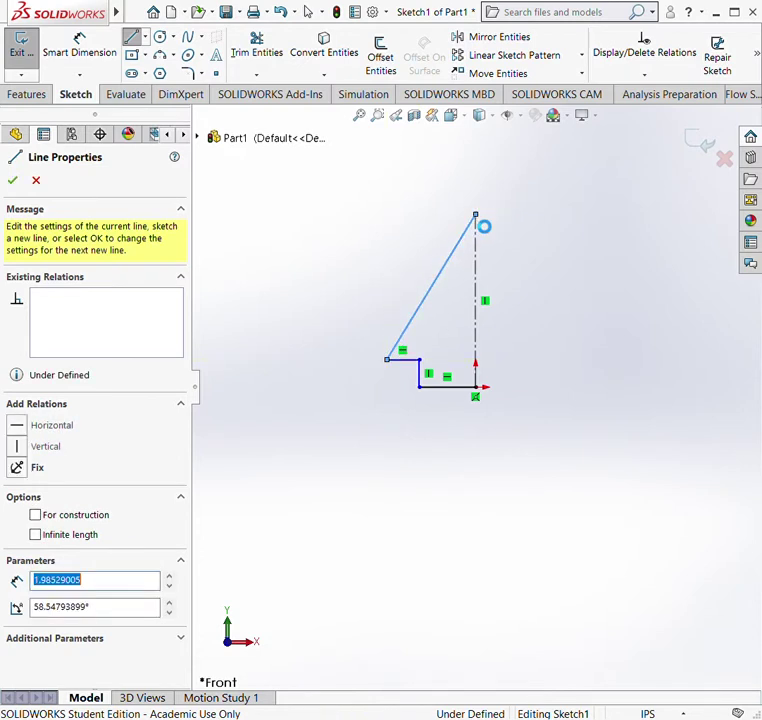
{"action": "key", "text": "Escape"}
Convert the slanted line to construction geometry.
{"action": "left_click", "coordinate": [430, 294]}
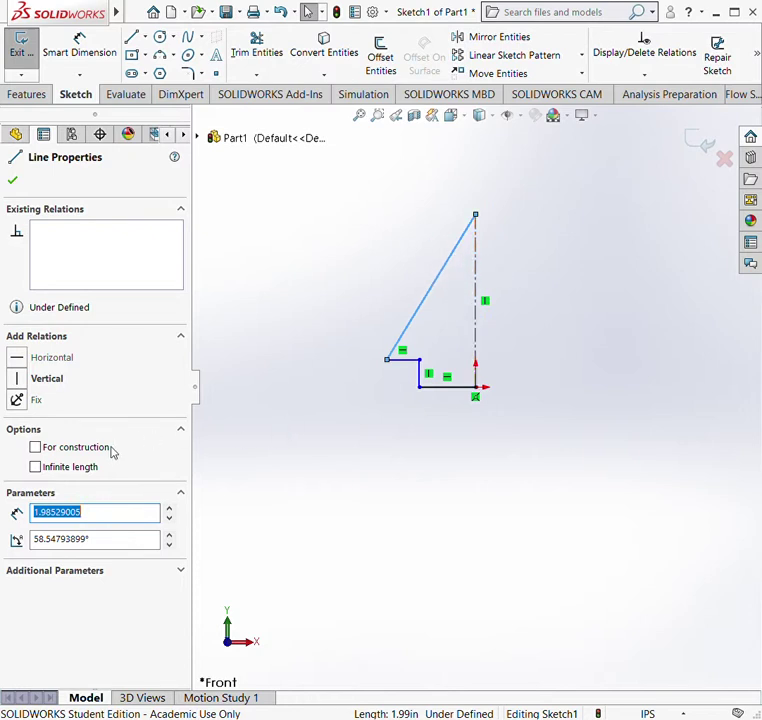
{"action": "left_click", "coordinate": [393, 410]}
{"action": "left_click", "coordinate": [437, 286]}
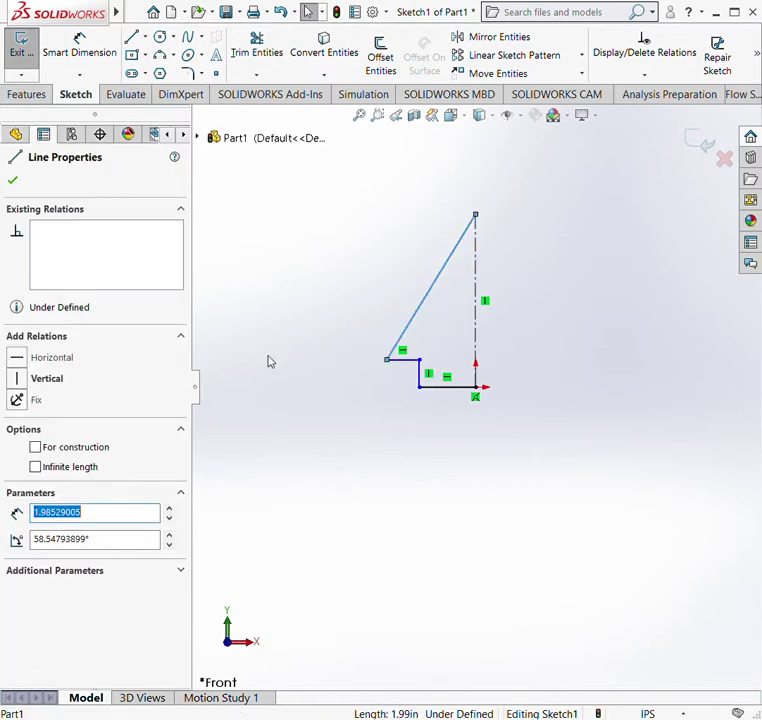
{"action": "left_click", "coordinate": [36, 447]}
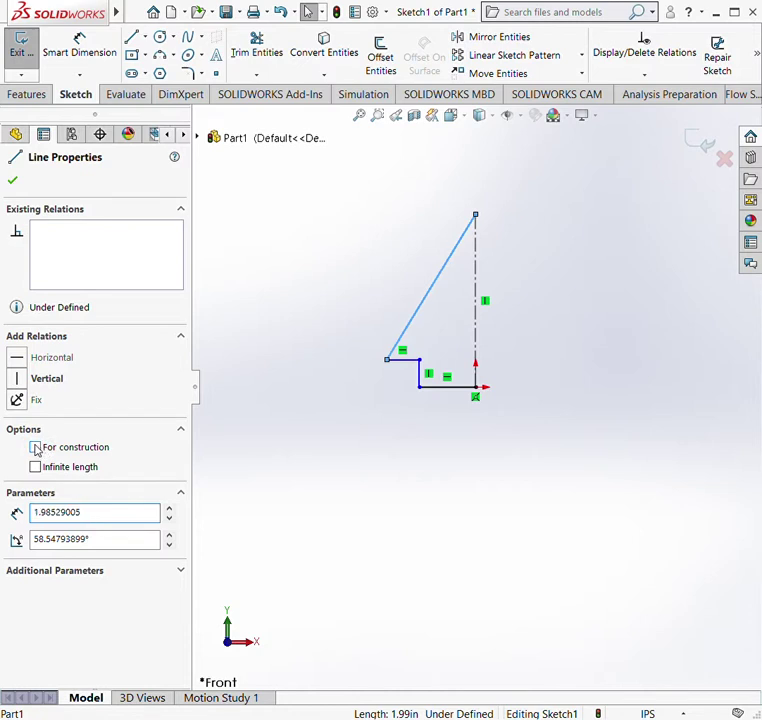
{"action": "left_click", "coordinate": [328, 401]}
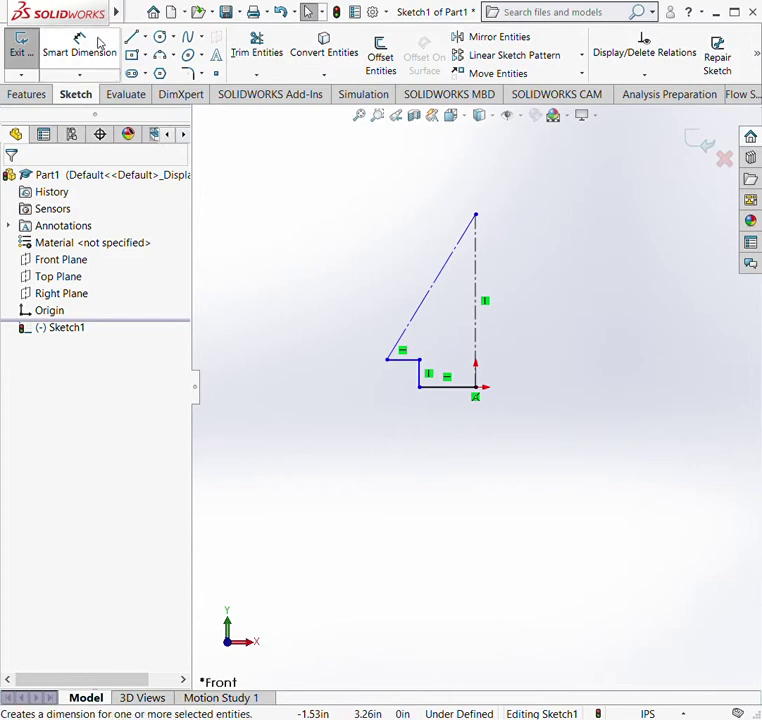
Dimension the base line to centerline top as 1.50 in and the short vertical step as 0.20 in.
{"action": "left_click", "coordinate": [100, 43]}
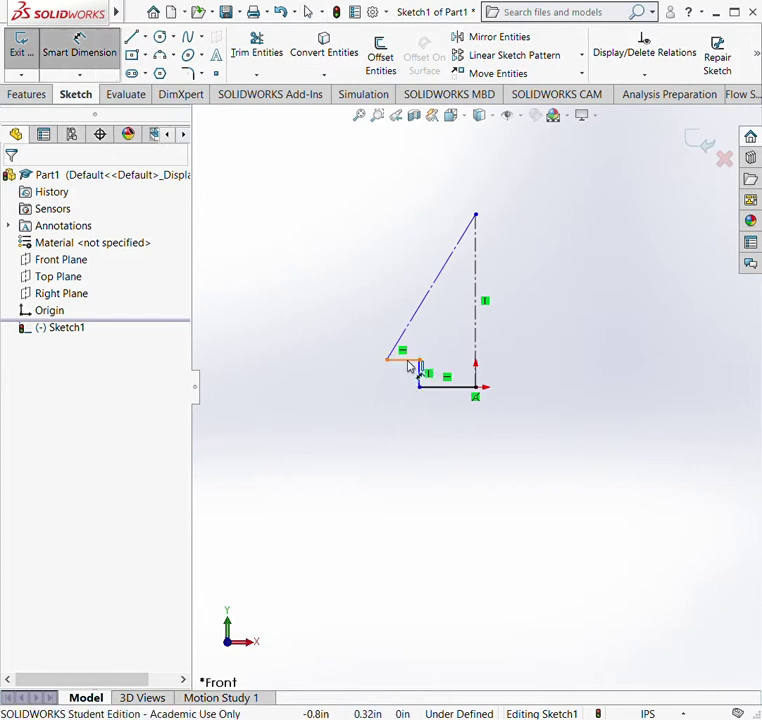
{"action": "left_click", "coordinate": [408, 364]}
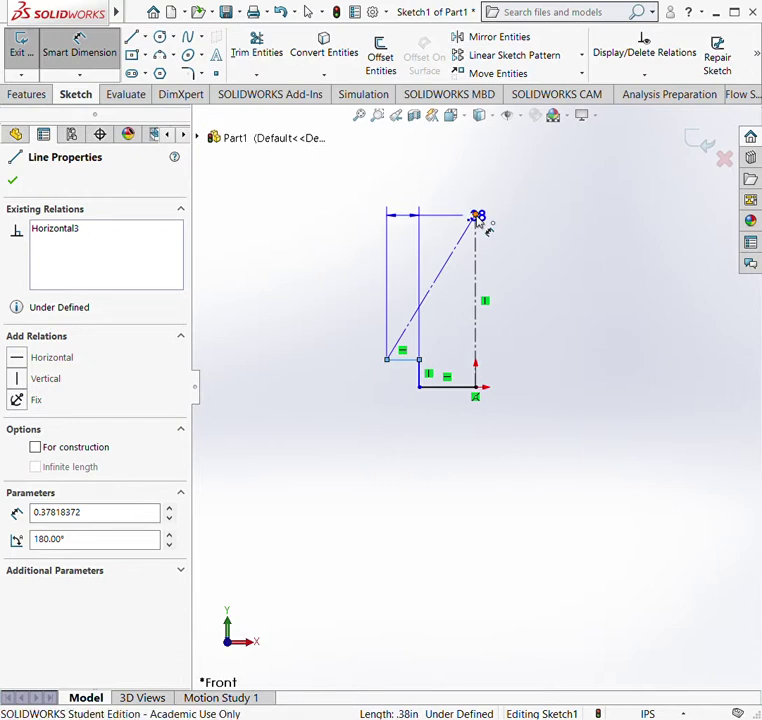
{"action": "left_click", "coordinate": [476, 216]}
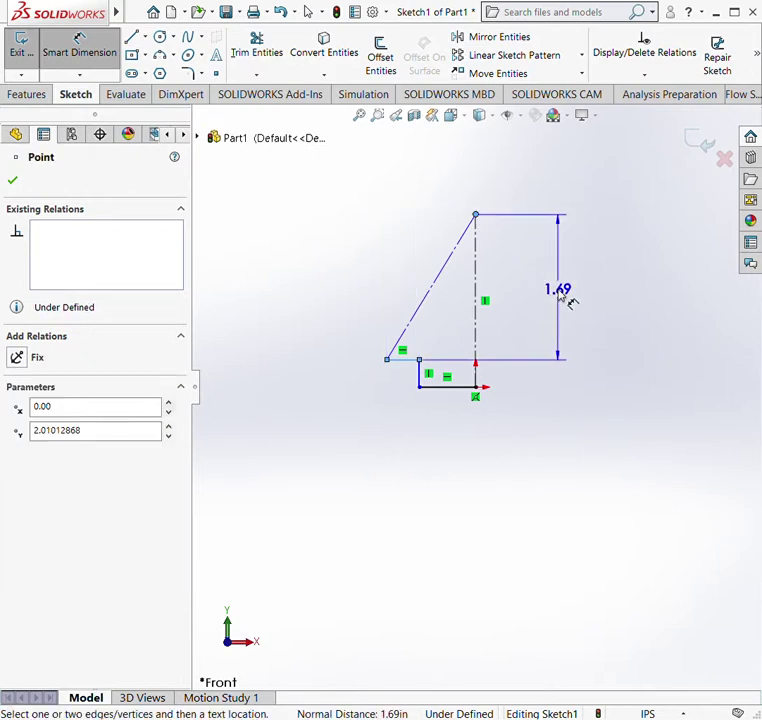
{"action": "left_click", "coordinate": [560, 293]}
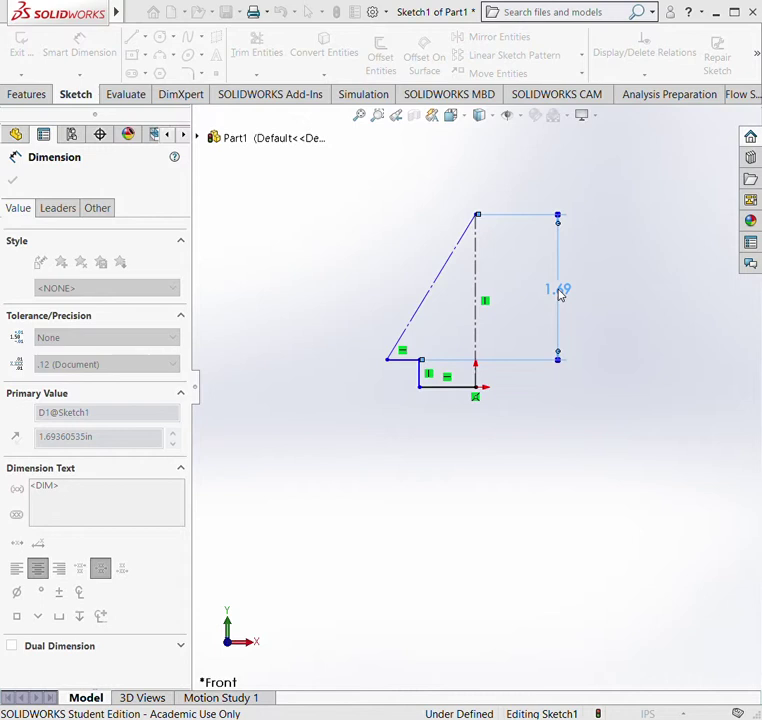
{"action": "key", "text": "Return"}
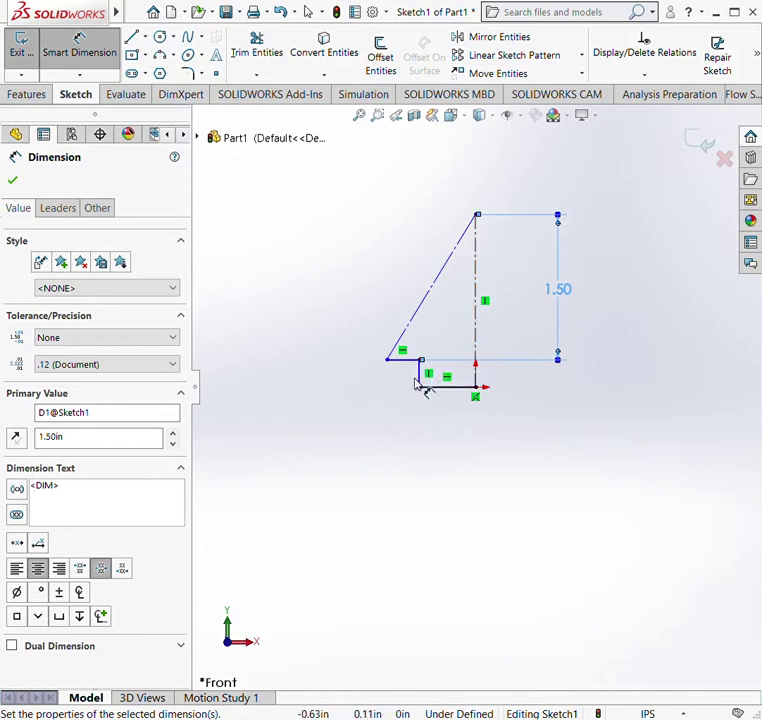
{"action": "left_click", "coordinate": [420, 378]}
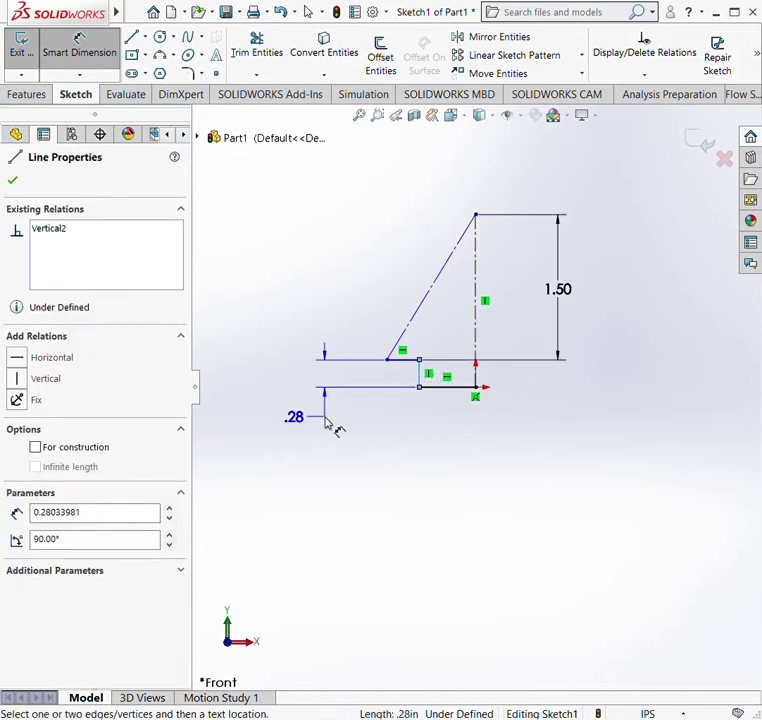
{"action": "left_click", "coordinate": [329, 423]}
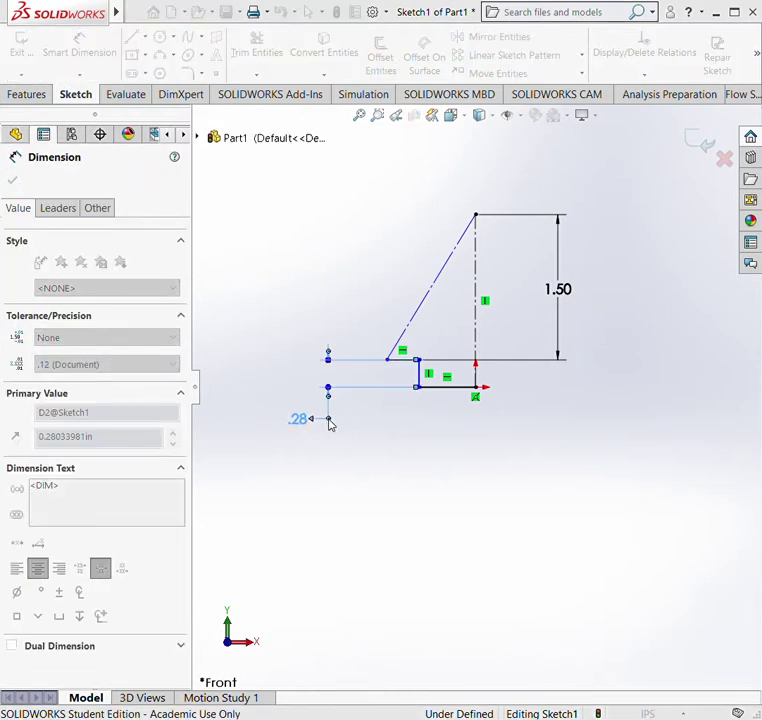
{"action": "key", "text": "Return"}
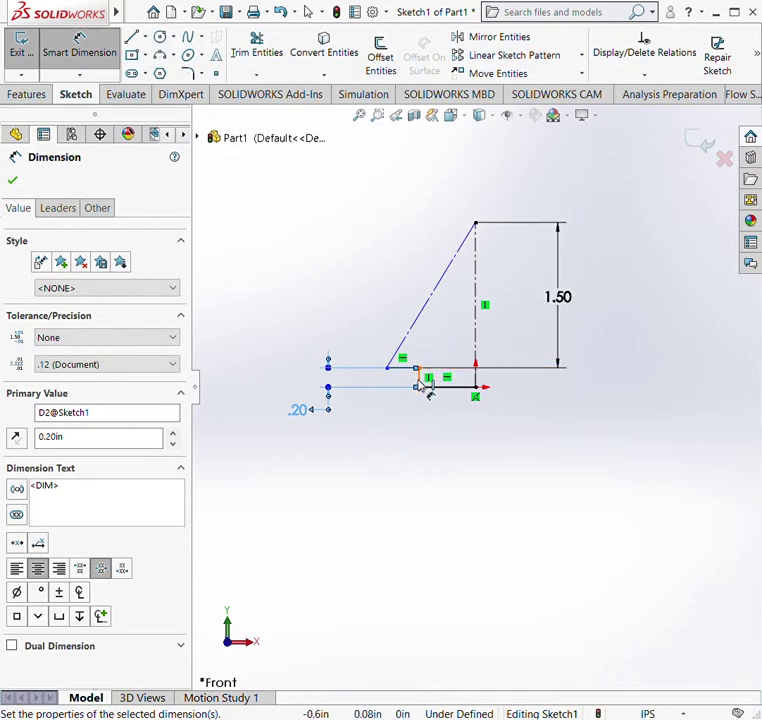
Dimension the step-to-centerline width and change it from 1.17 to 0.70 in.
{"action": "left_click", "coordinate": [420, 381]}
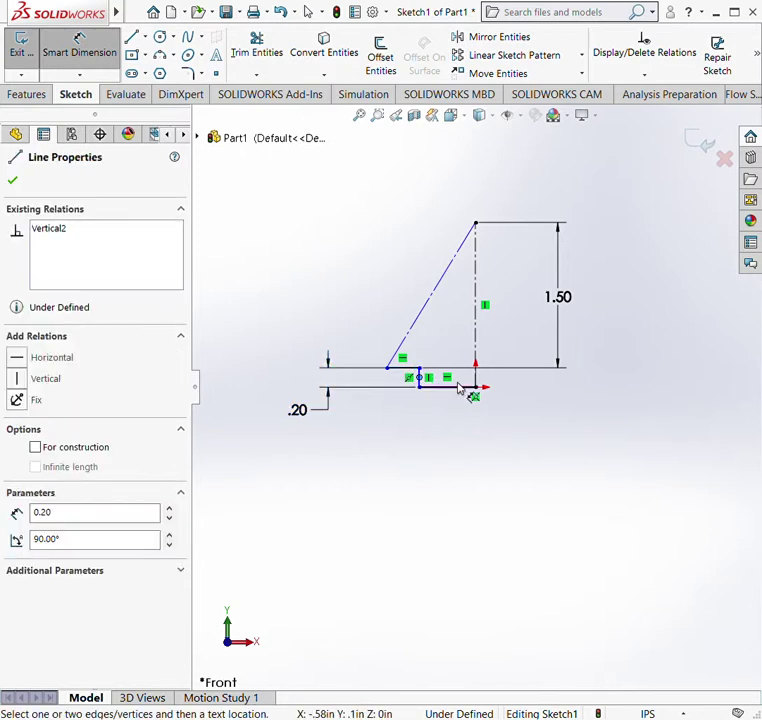
{"action": "left_click", "coordinate": [420, 406]}
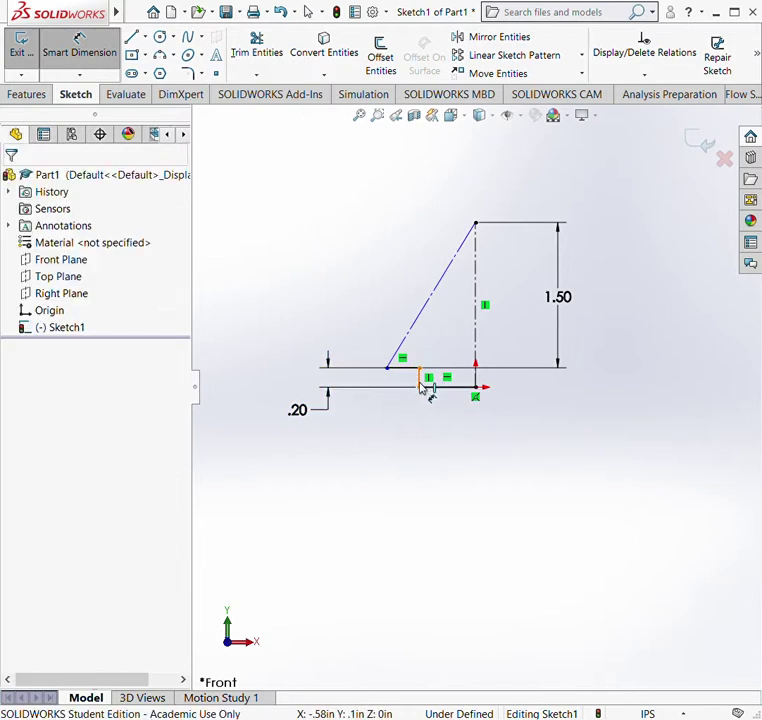
{"action": "left_click", "coordinate": [421, 380]}
{"action": "left_click", "coordinate": [477, 340]}
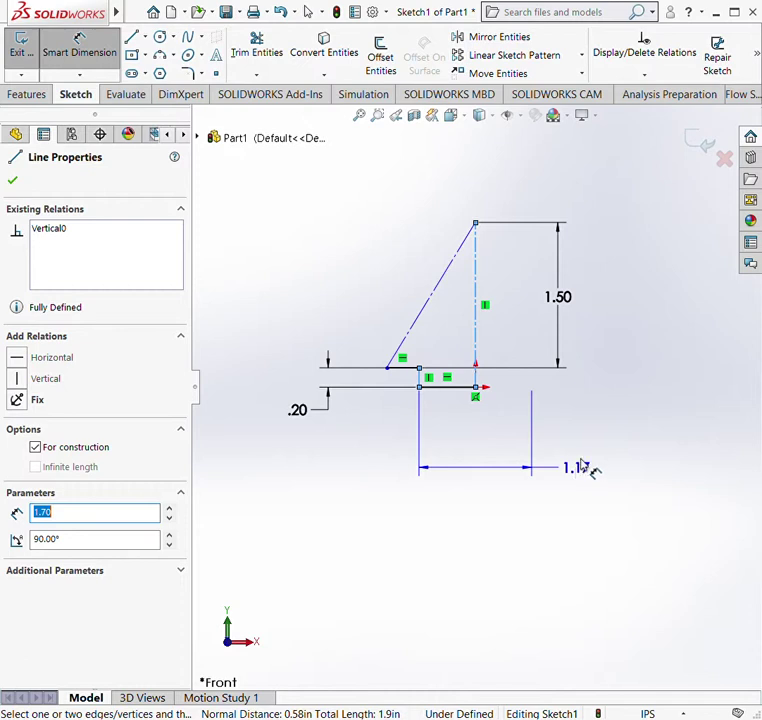
{"action": "mouse_move", "coordinate": [583, 474]}
{"action": "left_mouse_down"}
{"action": "mouse_move", "coordinate": [596, 472]}
{"action": "mouse_move", "coordinate": [594, 462]}
{"action": "left_mouse_up"}
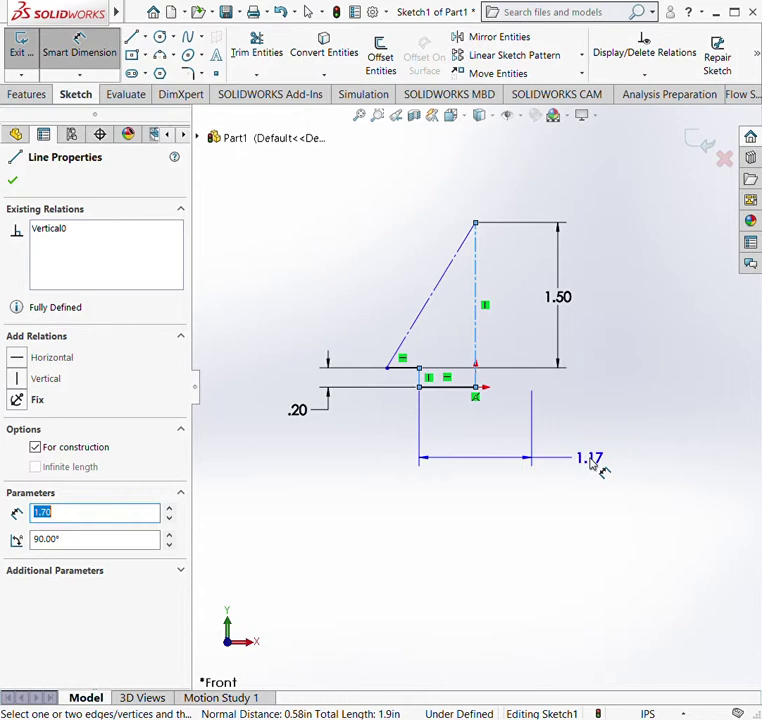
{"action": "mouse_move", "coordinate": [600, 468]}
{"action": "left_mouse_down"}
{"action": "mouse_move", "coordinate": [590, 446]}
{"action": "mouse_move", "coordinate": [604, 446]}
{"action": "left_mouse_up"}
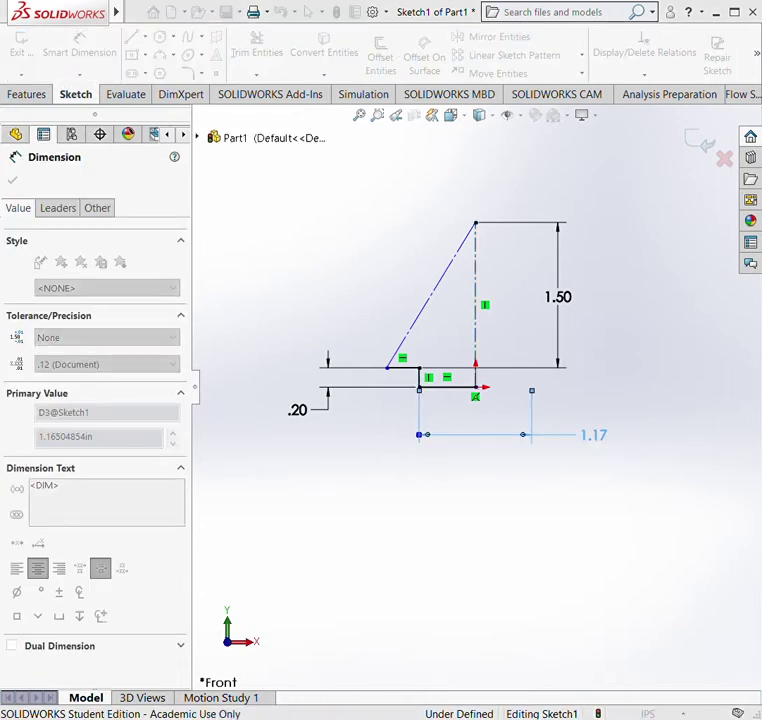
{"action": "type", "text": "0.7"}
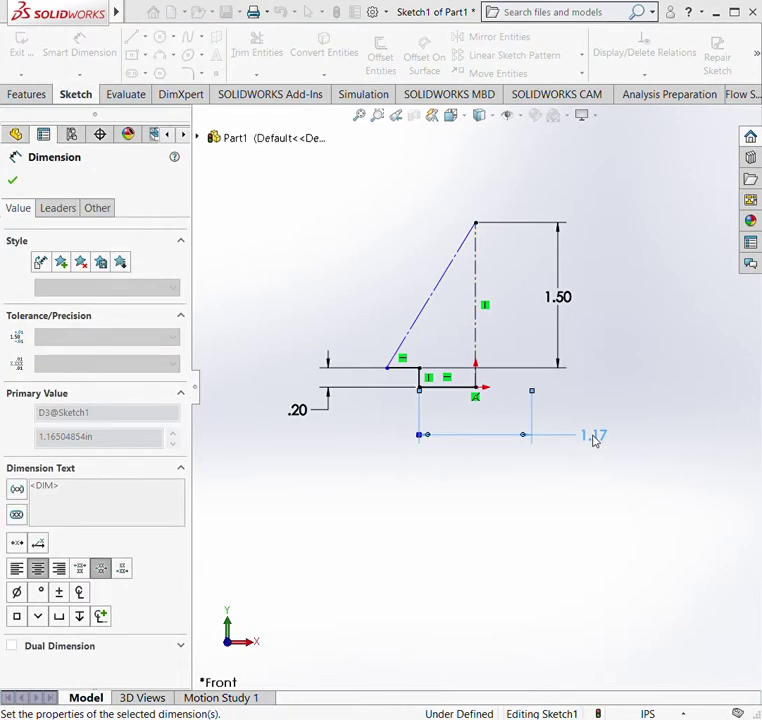
{"action": "key", "text": "Return"}
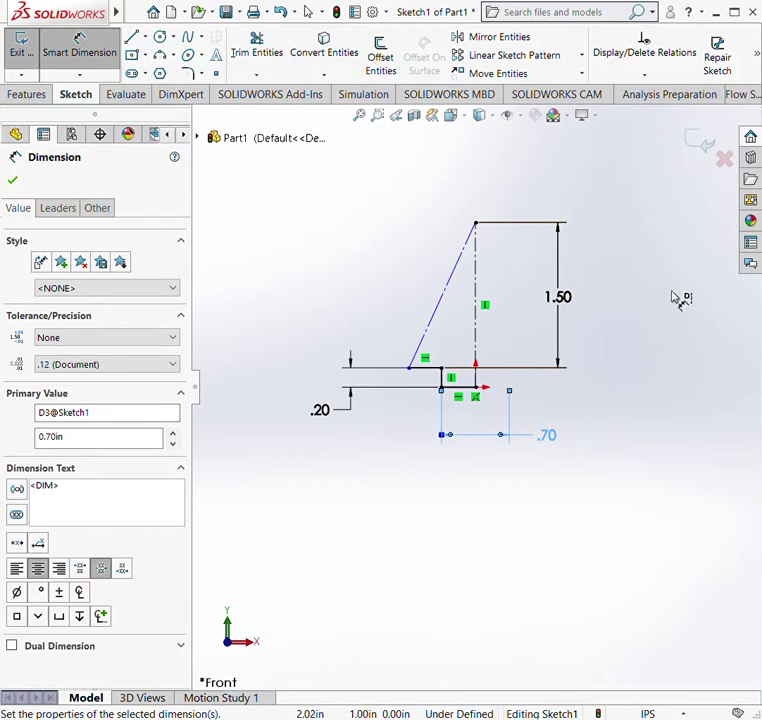
Dimension the sloped line's lower endpoint to the centerline as 0.80 in.
{"action": "left_click", "coordinate": [415, 370]}
{"action": "left_click", "coordinate": [476, 353]}
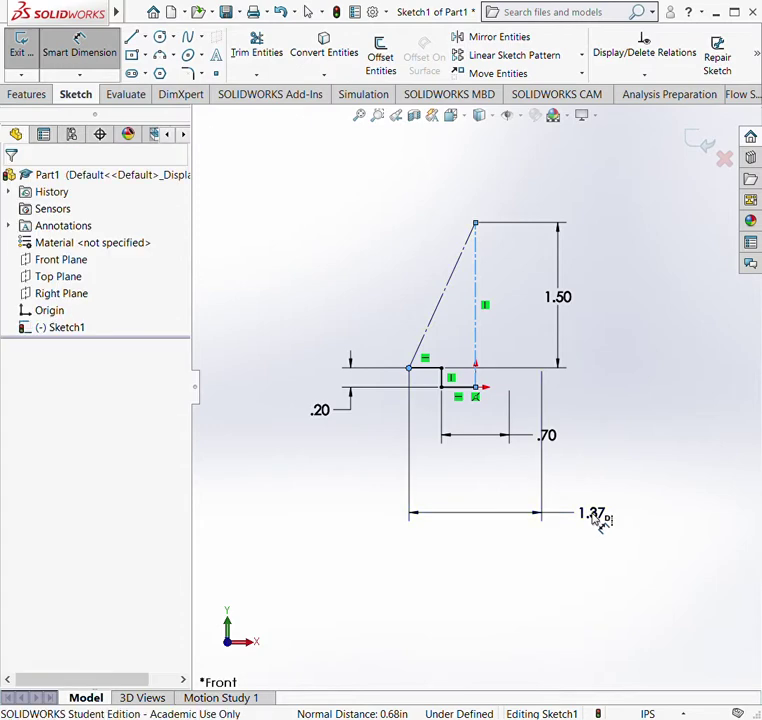
{"action": "left_click", "coordinate": [593, 515]}
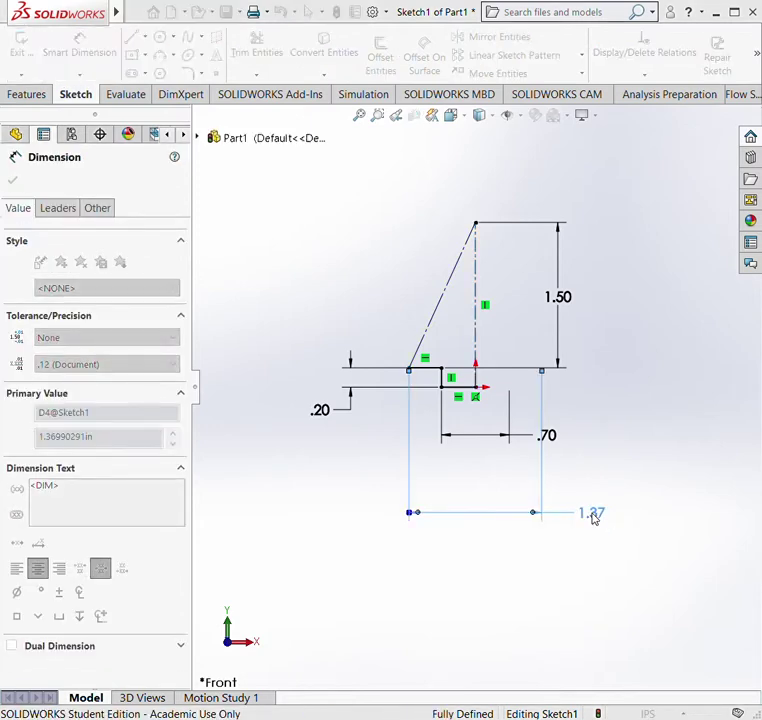
{"action": "type", "text": ".8"}
{"action": "key", "text": "Return"}
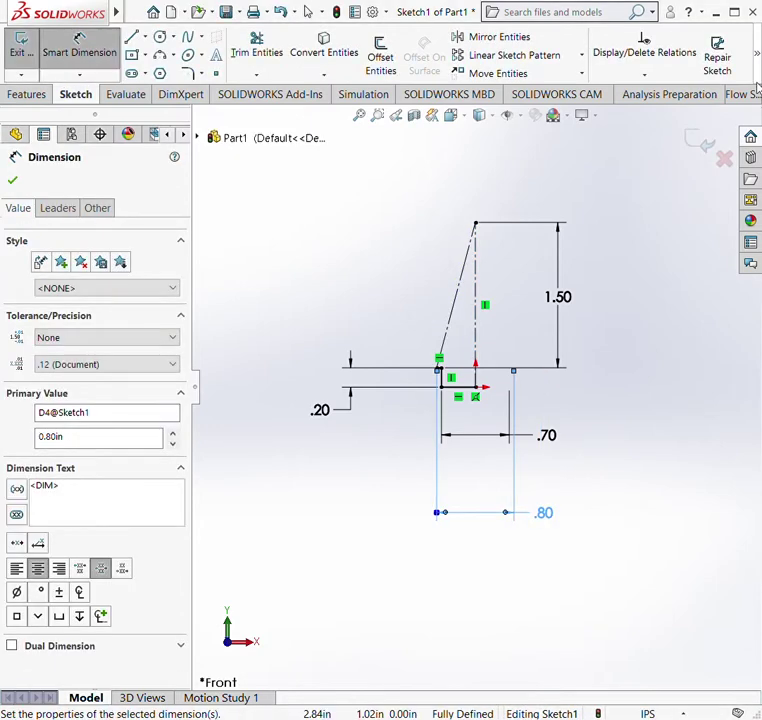
Draw a three-point arc from the sloped line's lower end to the profile's top vertex, bulging outward.
{"action": "left_click", "coordinate": [160, 66]}
{"action": "scroll", "coordinate": [463, 378], "scroll_direction": "down", "scroll_amount": 2}
{"action": "scroll", "coordinate": [463, 380], "scroll_direction": "down", "scroll_amount": 1}
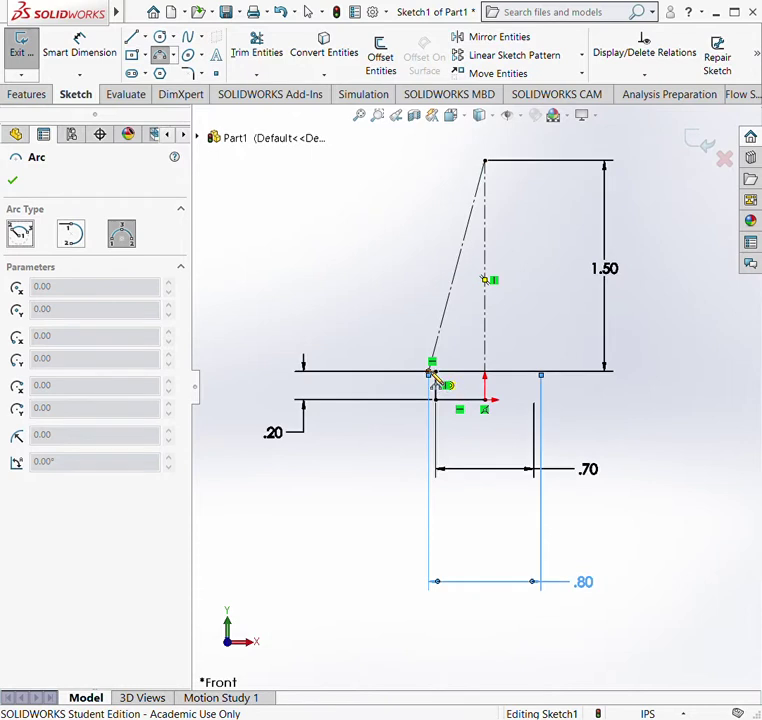
{"action": "left_click", "coordinate": [432, 371]}
{"action": "left_click", "coordinate": [485, 162]}
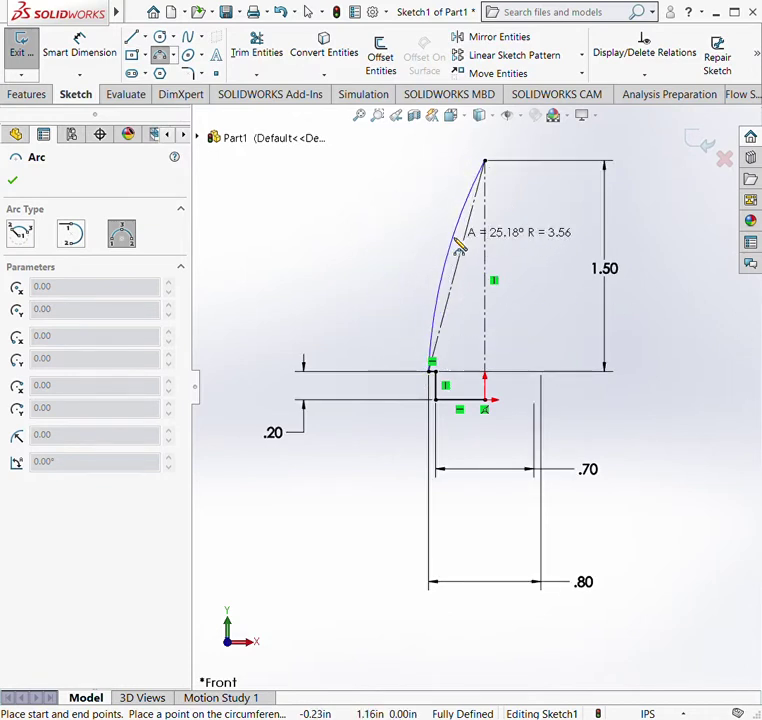
{"action": "left_click", "coordinate": [460, 246]}
{"action": "key", "text": "Escape"}
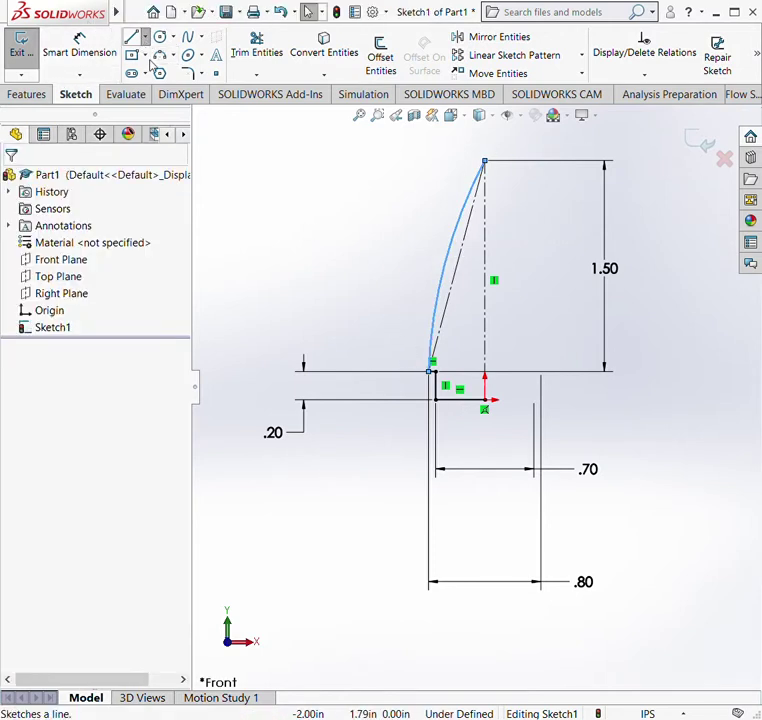
Draw a vertical construction line upward from the arc's lower endpoint.
{"action": "left_click", "coordinate": [133, 36]}
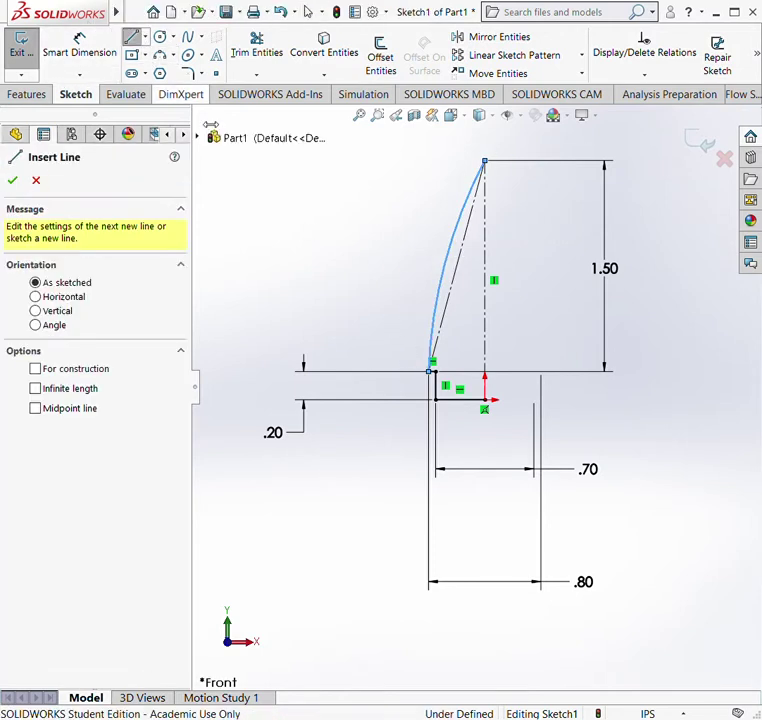
{"action": "left_click", "coordinate": [430, 371]}
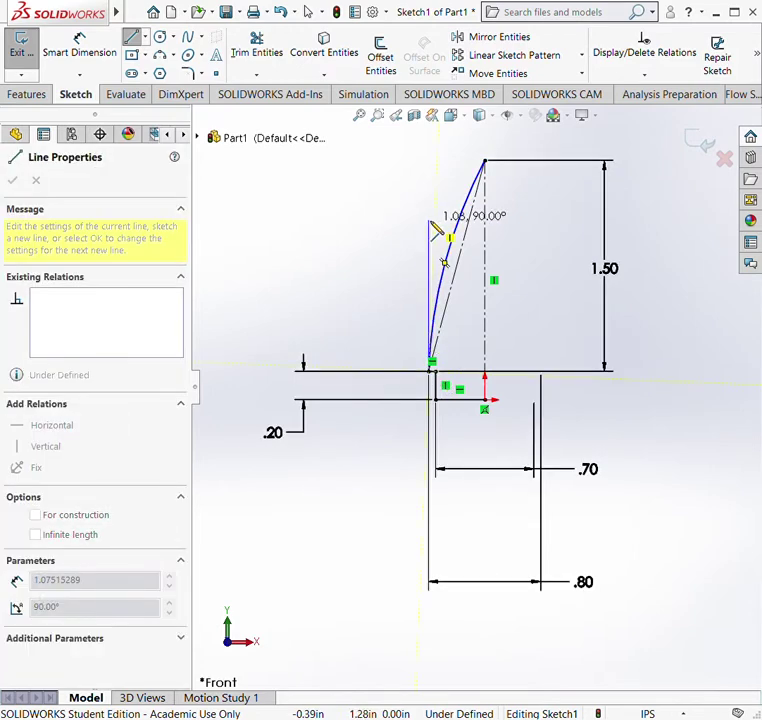
{"action": "double_click", "coordinate": [430, 222]}
{"action": "key", "text": "Escape"}
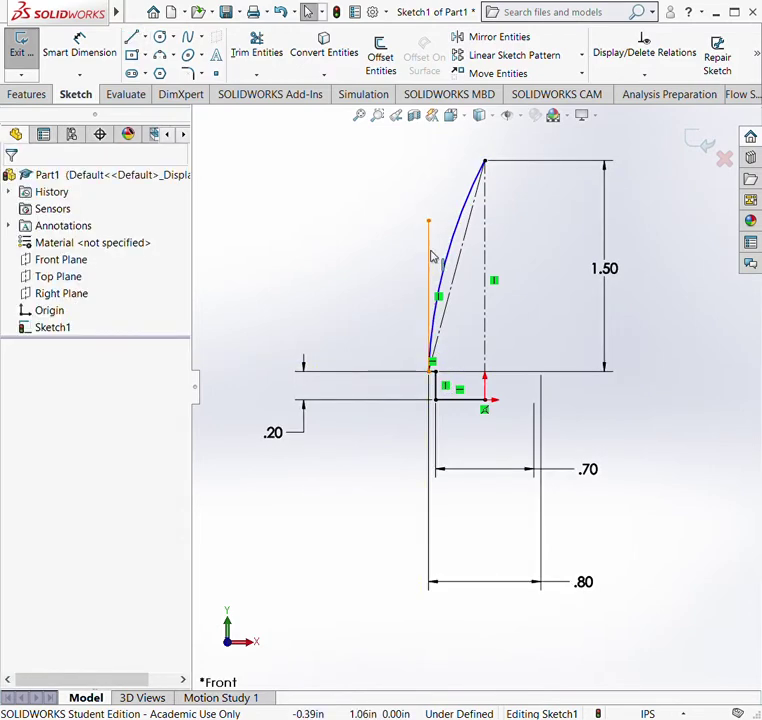
{"action": "left_click", "coordinate": [432, 256]}
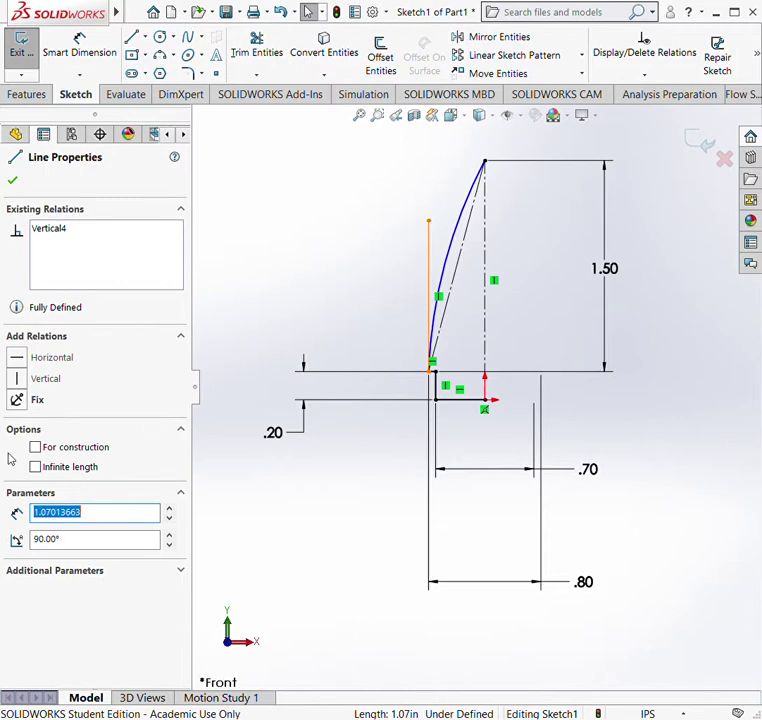
{"action": "left_click", "coordinate": [36, 448]}
{"action": "left_click", "coordinate": [355, 268]}
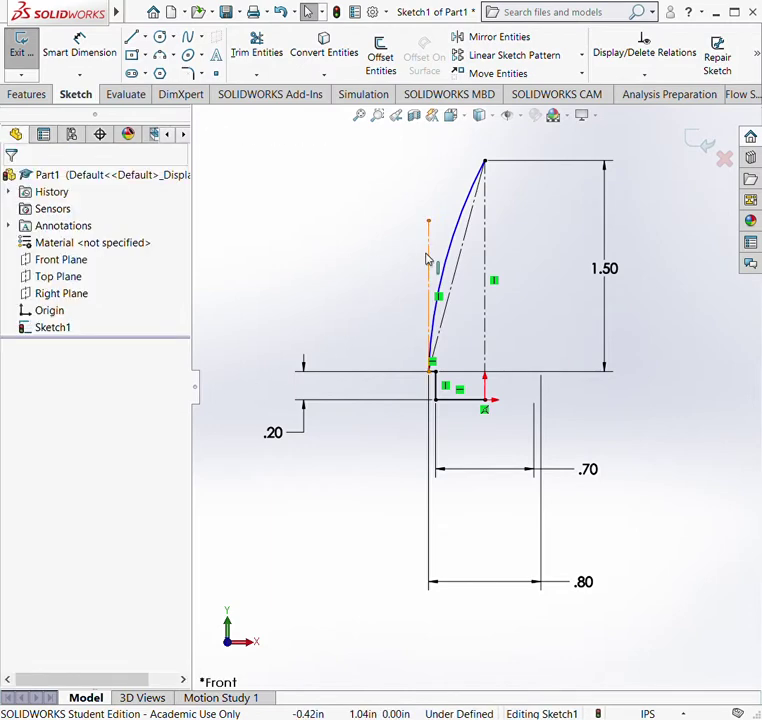
Add a Tangent relation between the nose arc and the vertical construction line.
{"action": "left_click", "coordinate": [438, 257]}
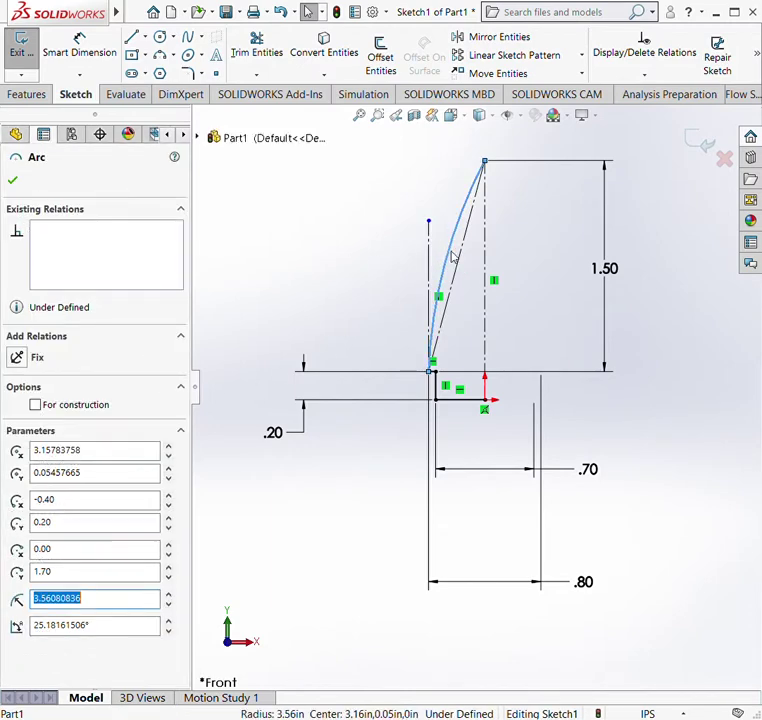
{"action": "left_click", "coordinate": [431, 255], "text": "ctrl"}
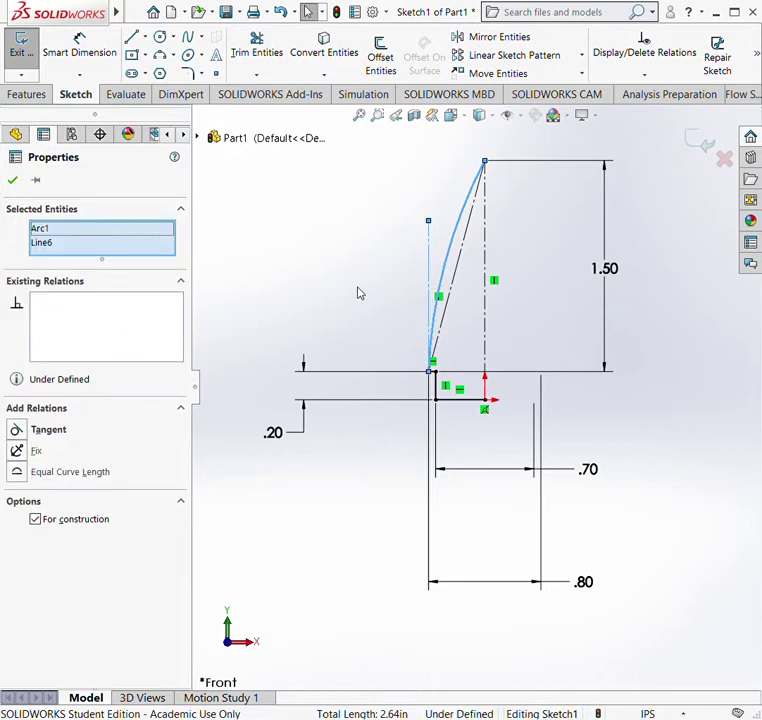
{"action": "left_click", "coordinate": [40, 429]}
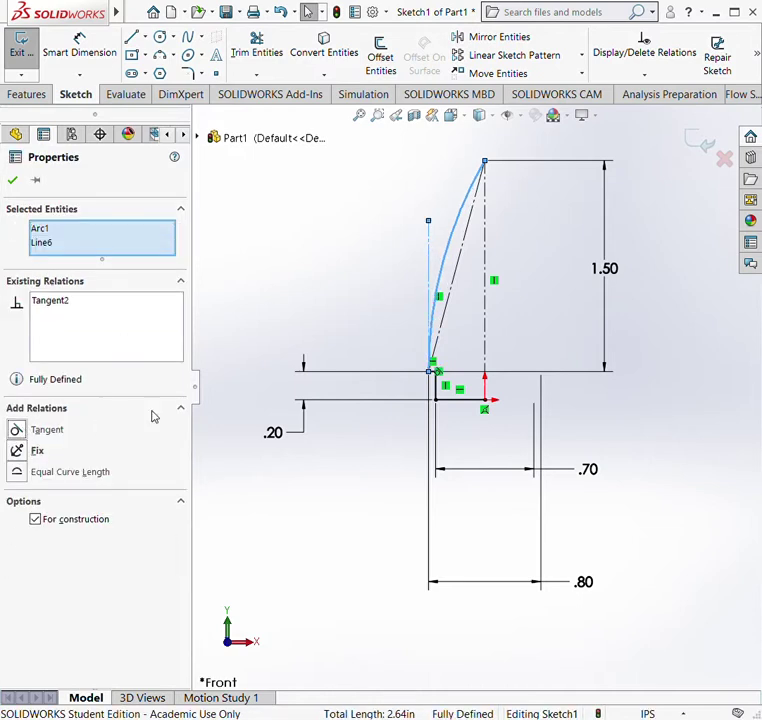
{"action": "left_click", "coordinate": [12, 180]}
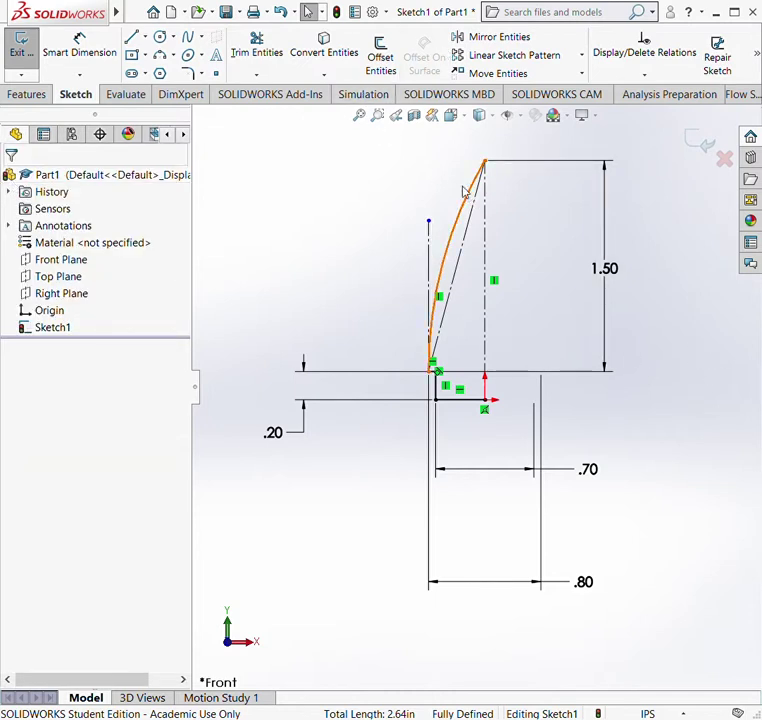
Revolve Sketch1 360° about the vertical centerline to create Revolve1.
{"action": "left_click", "coordinate": [28, 94]}
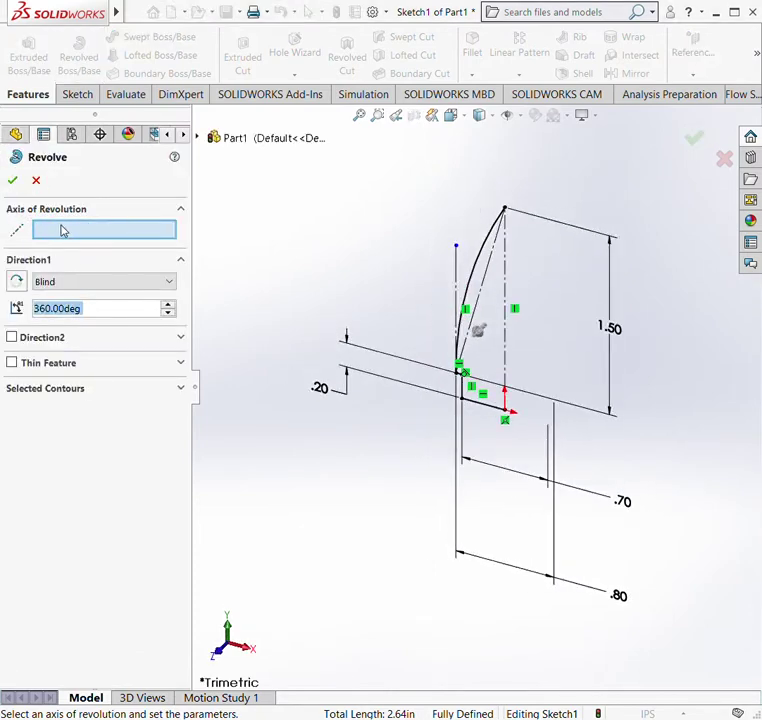
{"action": "left_click", "coordinate": [505, 281]}
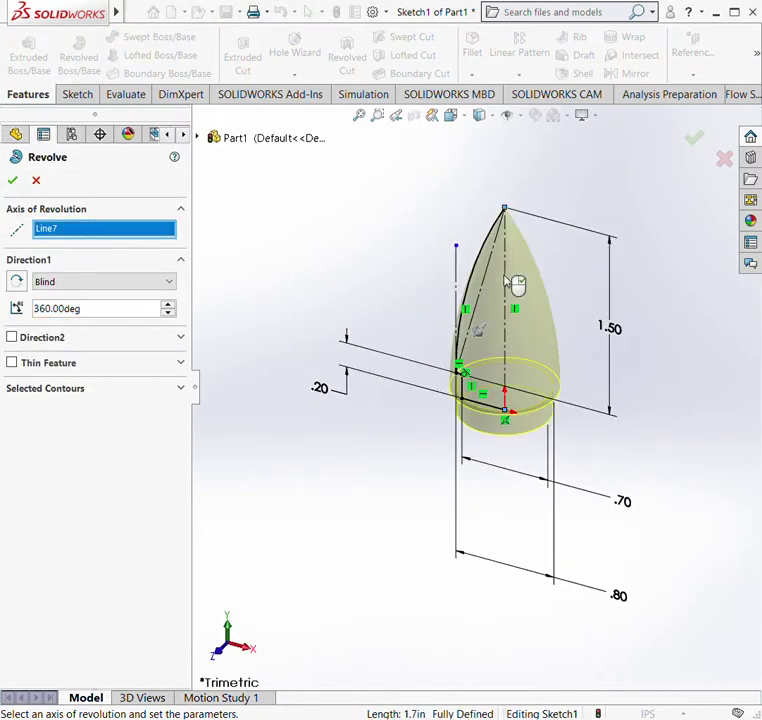
{"action": "left_click", "coordinate": [12, 180]}
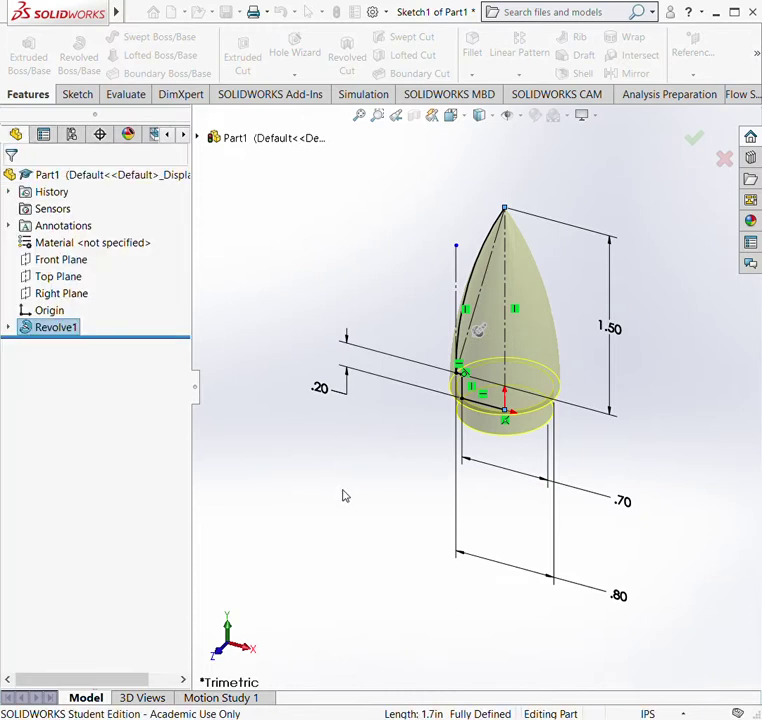
Edit Sketch1 under Revolve1, change the 1.50 height dimension to 2, and rebuild.
{"action": "middle_click_drag", "start_coordinate": [546, 391], "coordinate": [505, 420]}
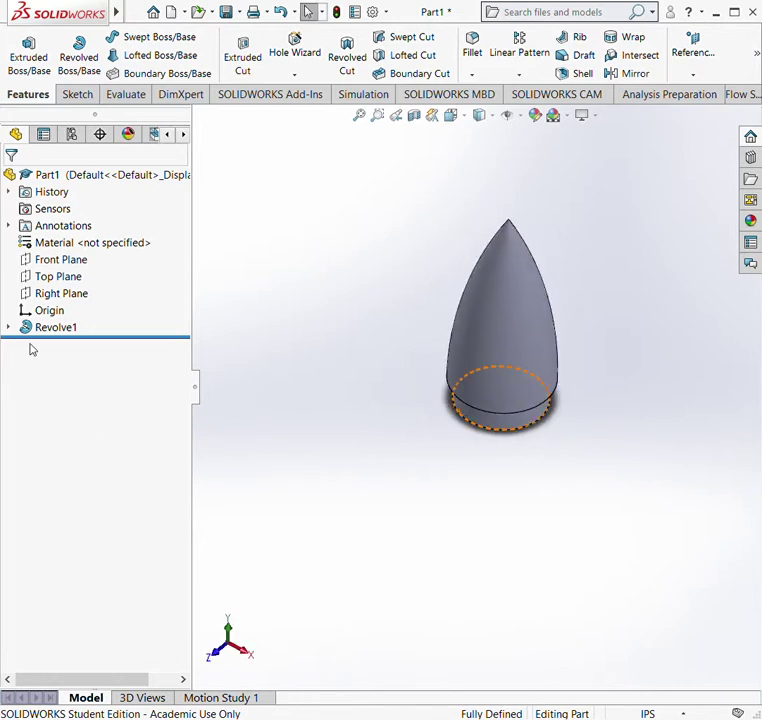
{"action": "left_click", "coordinate": [8, 328]}
{"action": "left_click", "coordinate": [60, 344]}
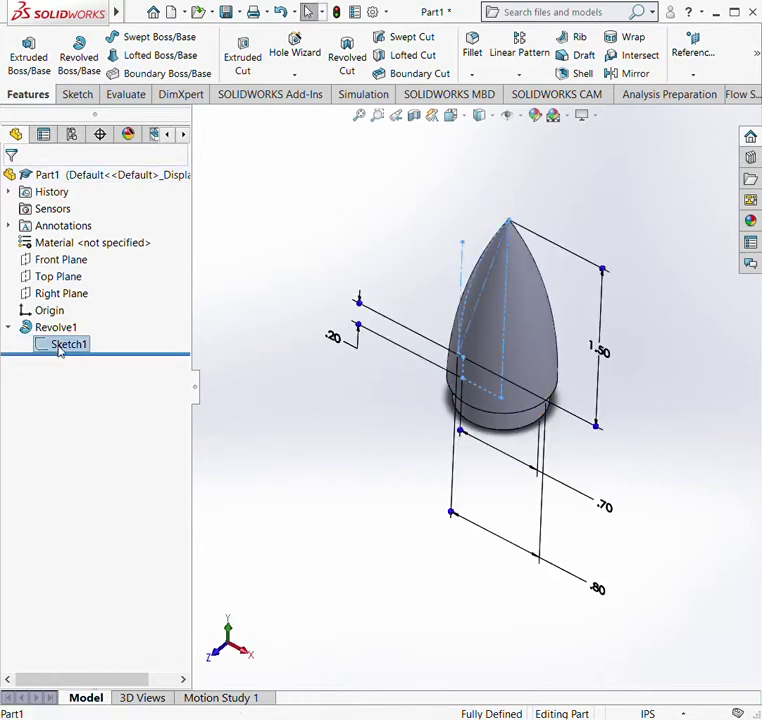
{"action": "left_click", "coordinate": [73, 309]}
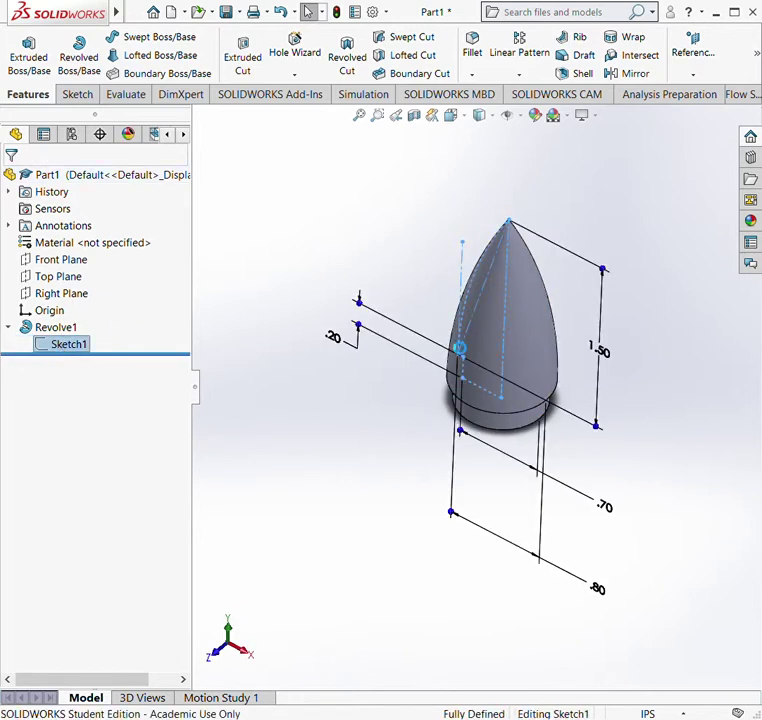
{"action": "double_click", "coordinate": [604, 354]}
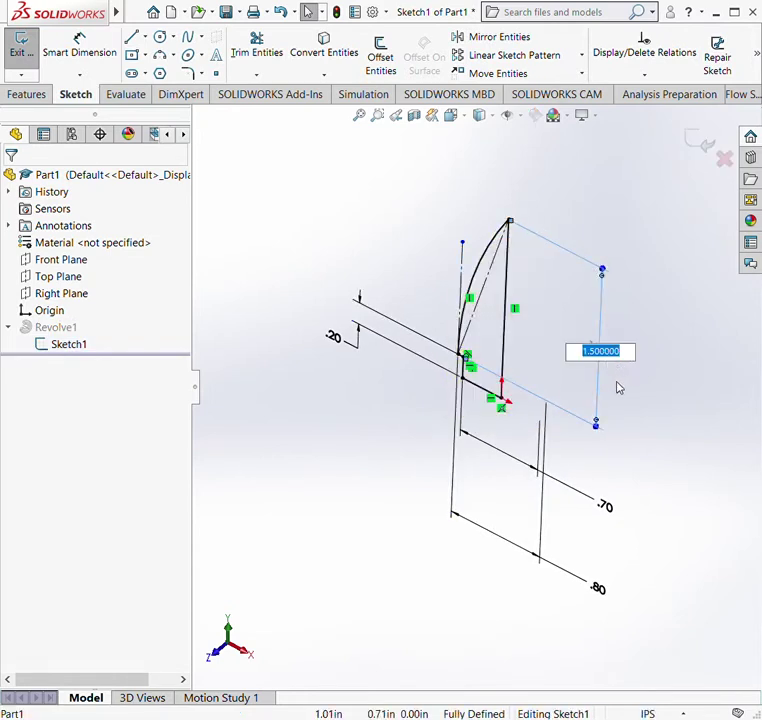
{"action": "type", "text": "2"}
{"action": "key", "text": "Return"}
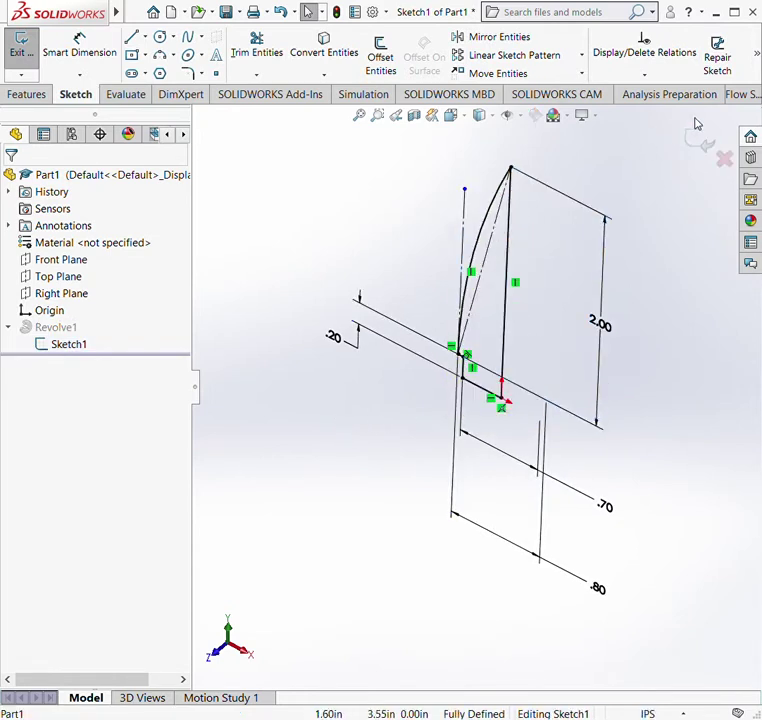
{"action": "left_click", "coordinate": [700, 138]}
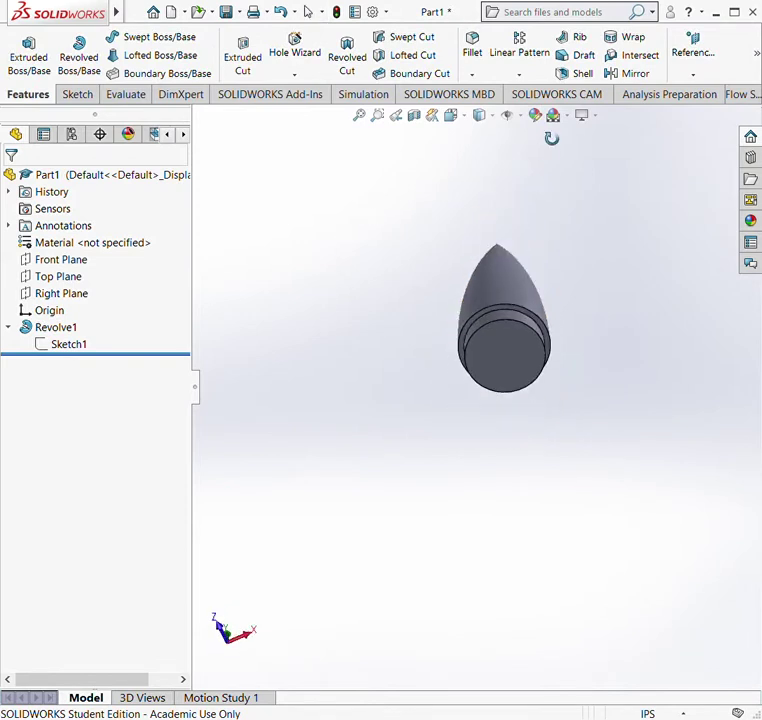